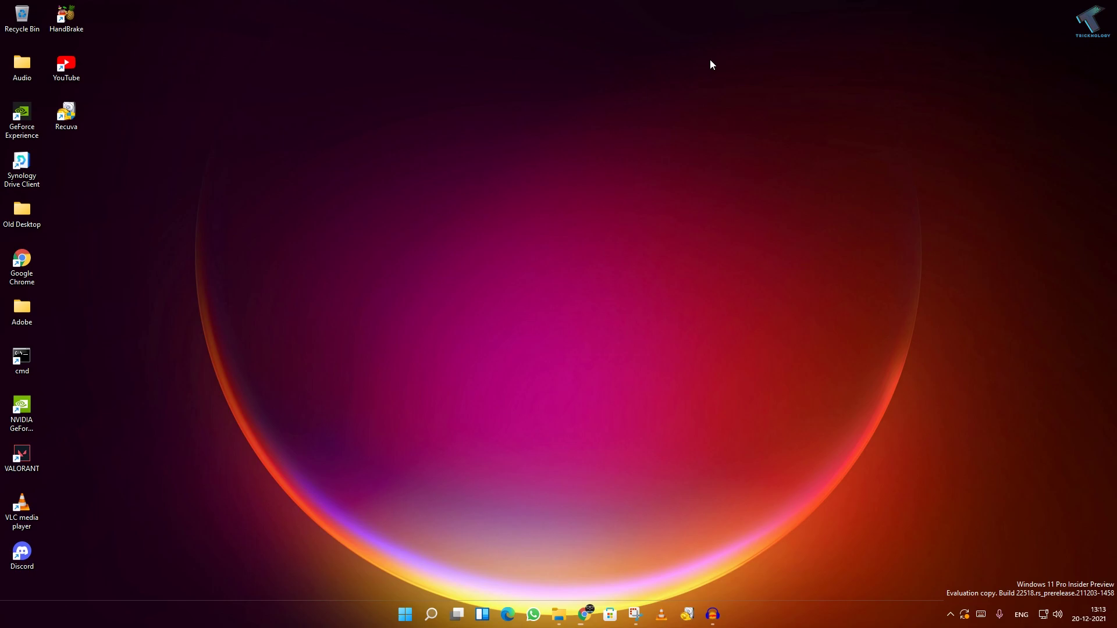
Step: Download the free Recuva installer from the Recuva pricing page in Chrome
{"action": "left_click", "coordinate": [580, 615]}
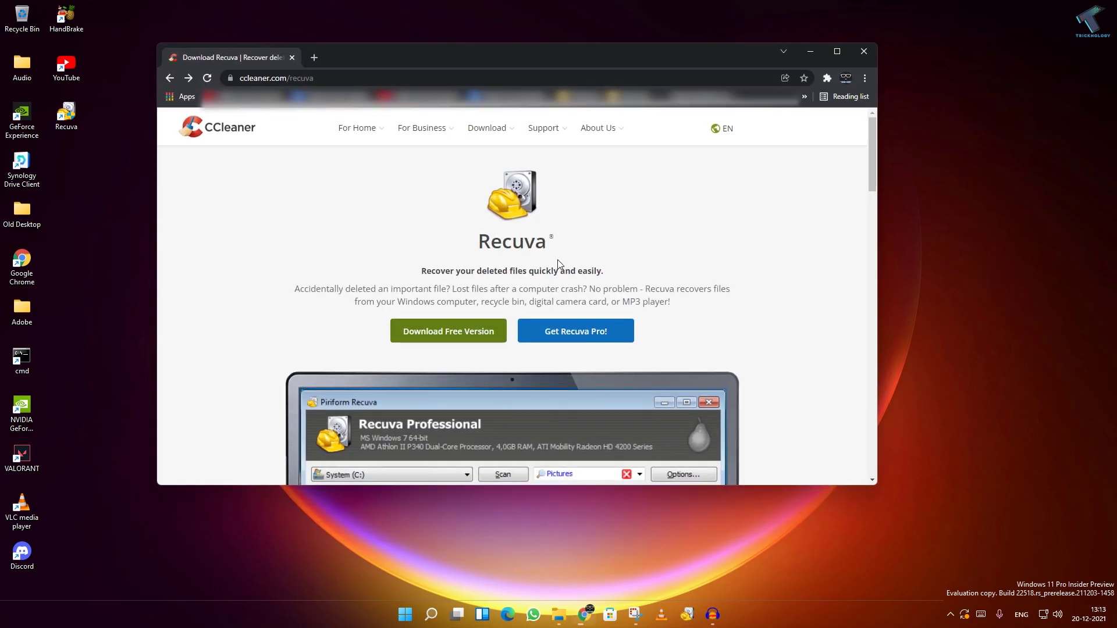
{"action": "left_click_drag", "start_coordinate": [477, 244], "coordinate": [558, 249]}
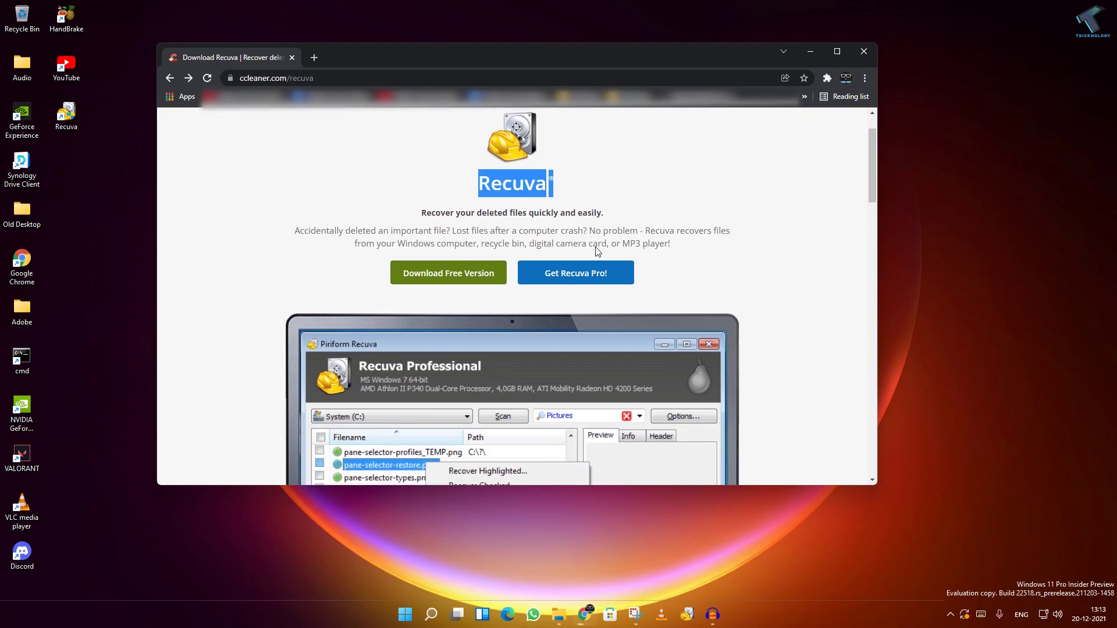
{"action": "left_click", "coordinate": [271, 80]}
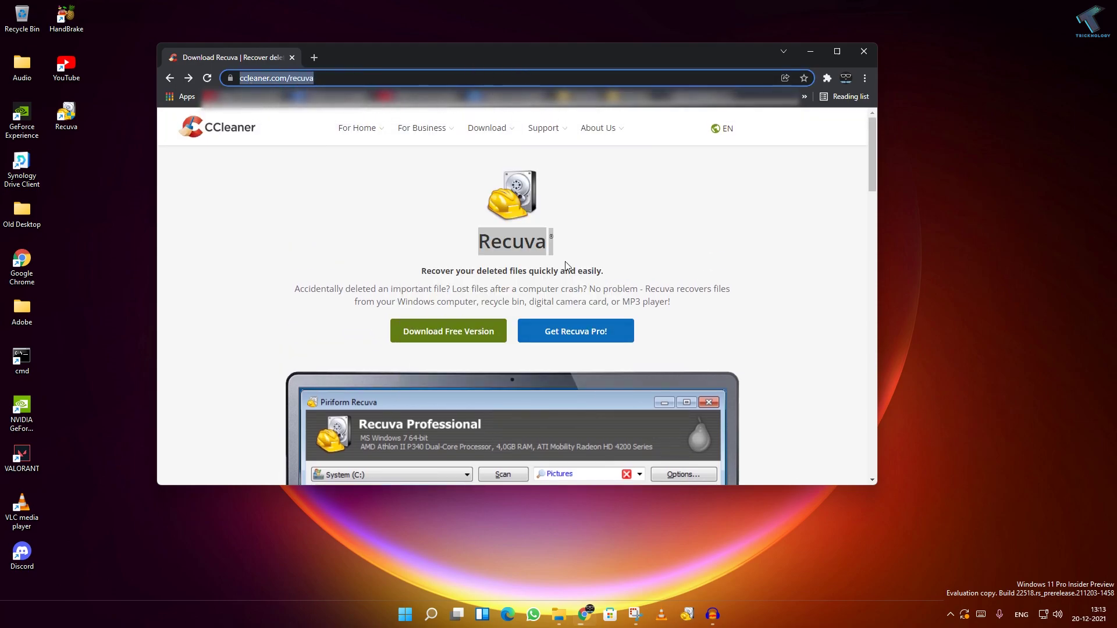
{"action": "scroll", "coordinate": [564, 261], "scroll_direction": "down", "scroll_amount": 1}
{"action": "scroll", "coordinate": [571, 271], "scroll_direction": "down", "scroll_amount": 1}
{"action": "scroll", "coordinate": [524, 278], "scroll_direction": "up", "scroll_amount": 1}
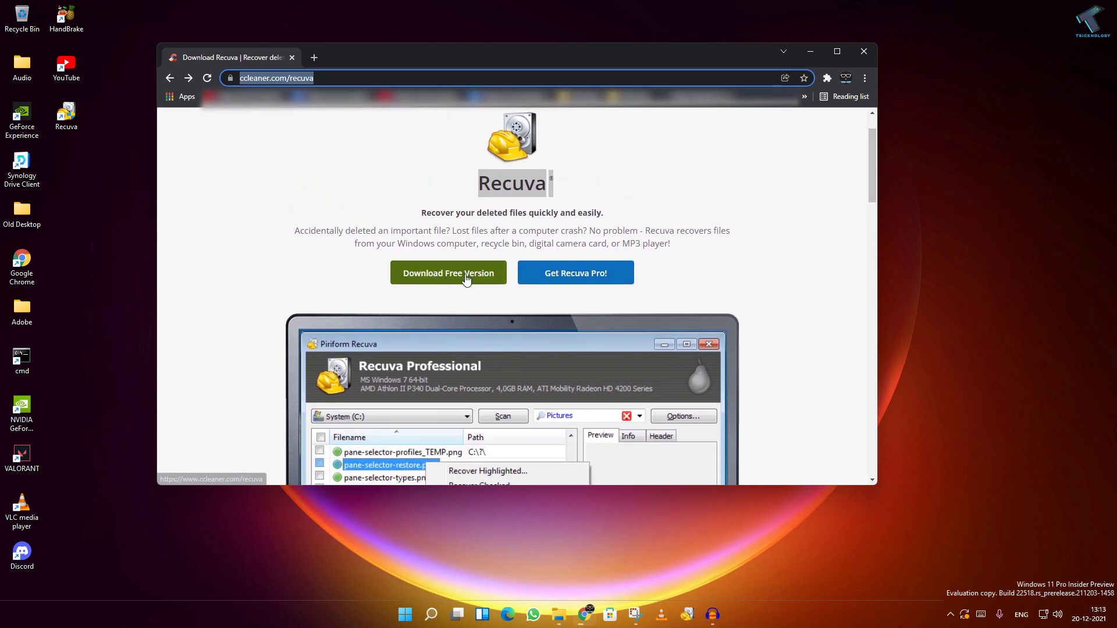
{"action": "left_click", "coordinate": [465, 275]}
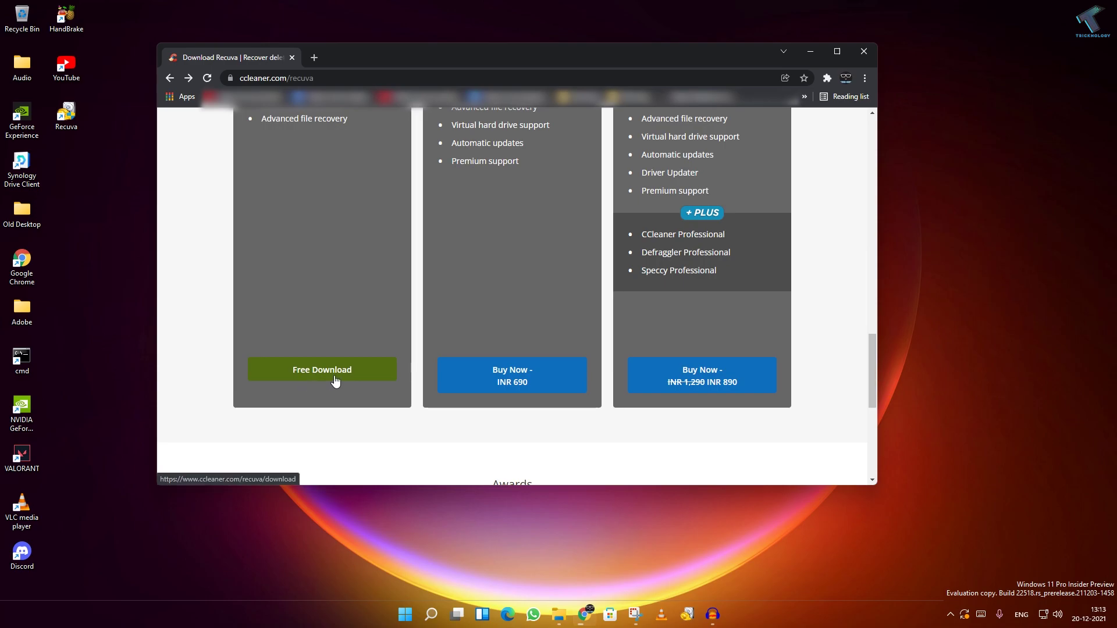
{"action": "left_click", "coordinate": [315, 379]}
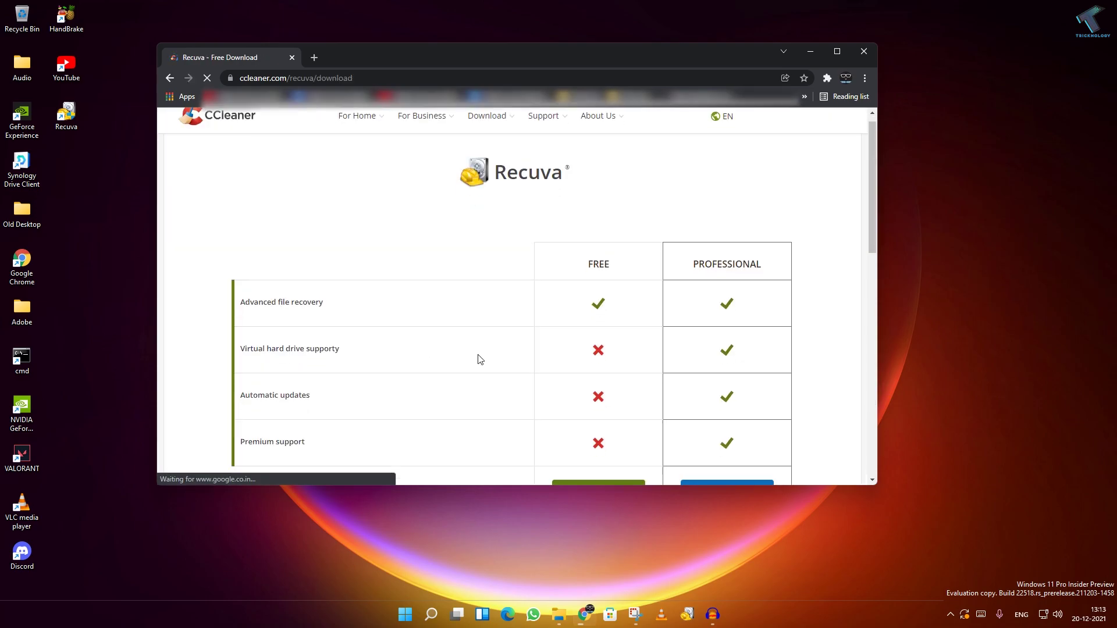
{"action": "scroll", "coordinate": [478, 359], "scroll_direction": "down", "scroll_amount": 5}
{"action": "scroll", "coordinate": [478, 359], "scroll_direction": "up", "scroll_amount": 3}
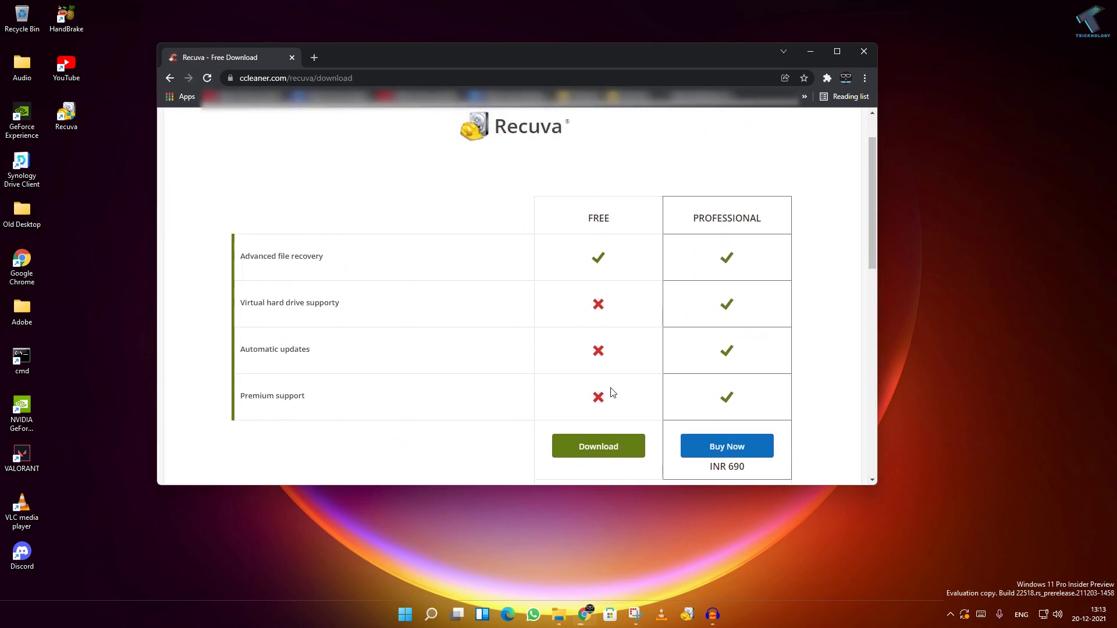
{"action": "scroll", "coordinate": [611, 392], "scroll_direction": "down", "scroll_amount": 1}
{"action": "scroll", "coordinate": [599, 391], "scroll_direction": "down", "scroll_amount": 2}
{"action": "left_click", "coordinate": [599, 270]}
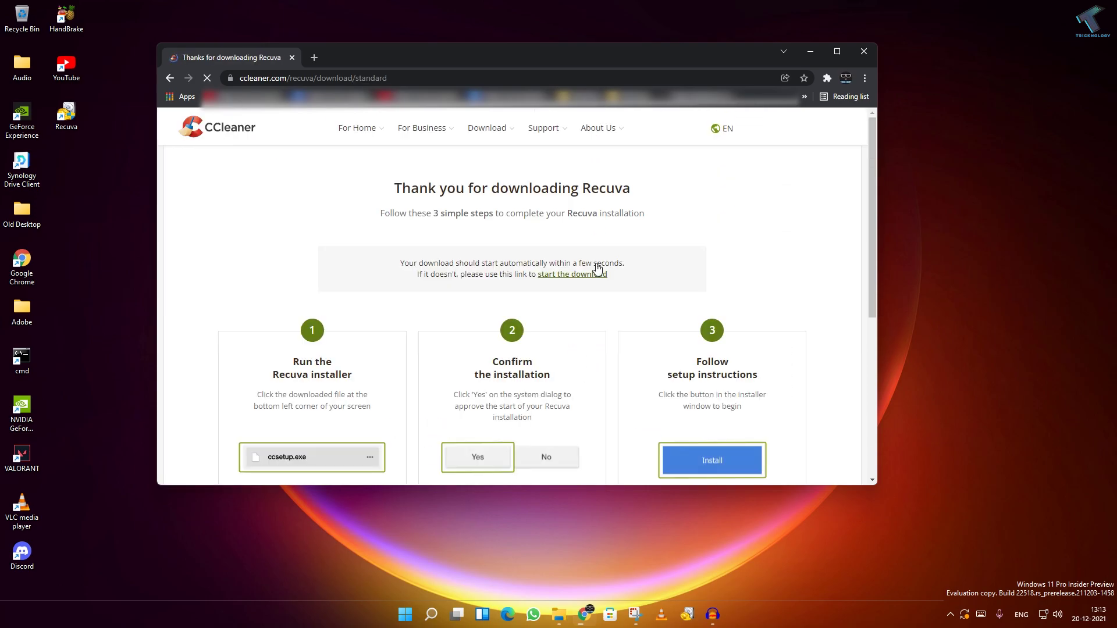
{"action": "left_click_drag", "start_coordinate": [395, 180], "coordinate": [572, 187]}
{"action": "scroll", "coordinate": [523, 227], "scroll_direction": "down", "scroll_amount": 1}
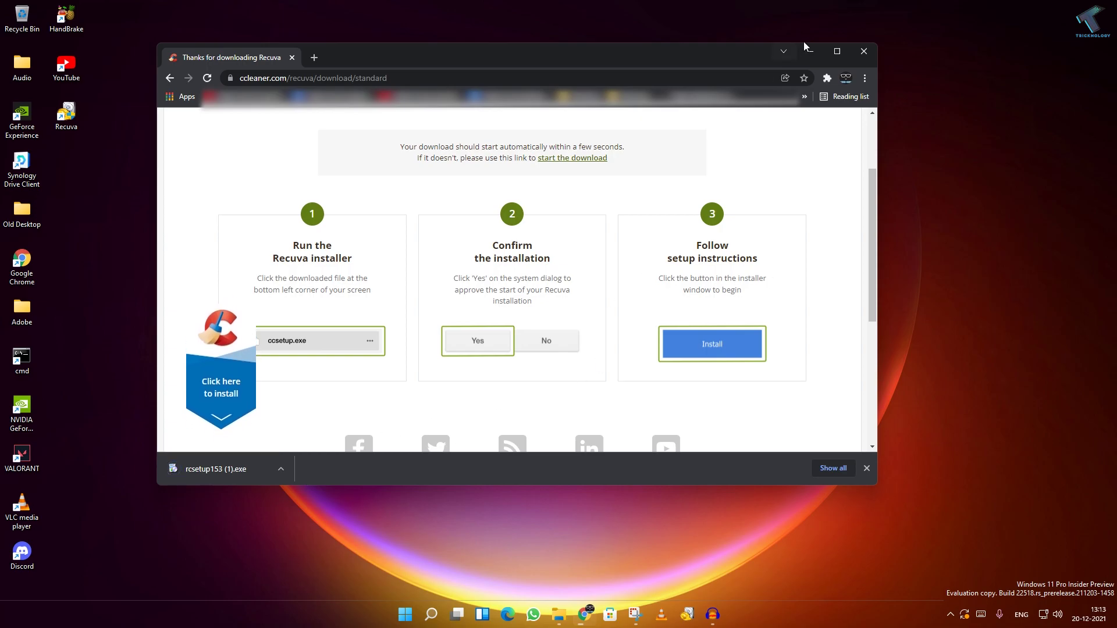
Step: Minimize Chrome and launch Recuva, allowing the UAC prompt
{"action": "left_click", "coordinate": [810, 52]}
{"action": "left_click", "coordinate": [687, 614]}
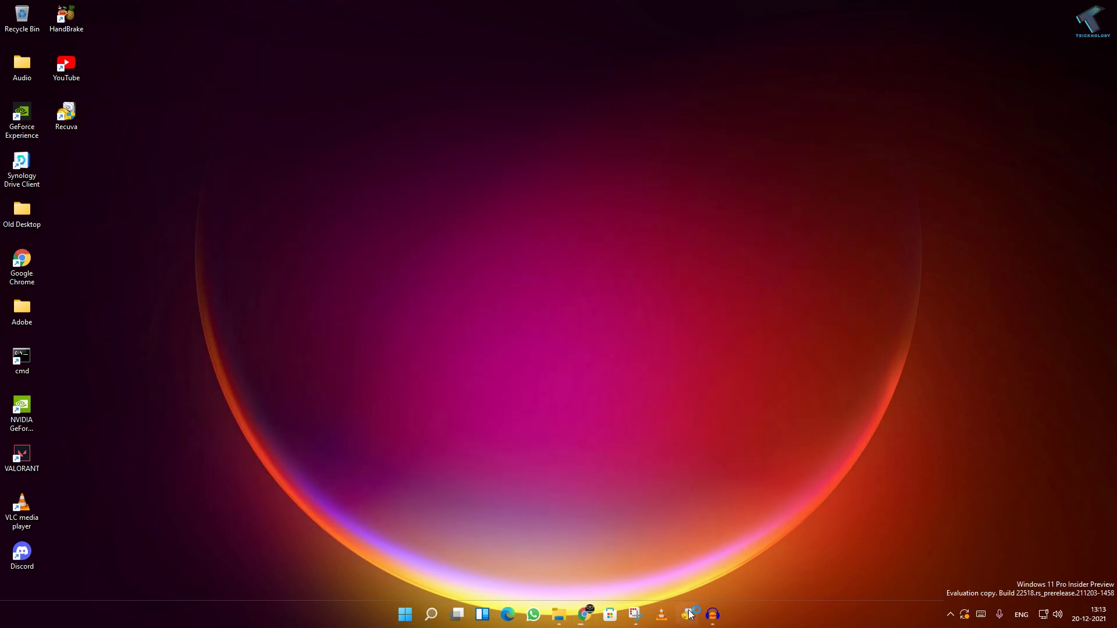
{"action": "left_click", "coordinate": [524, 406]}
Step: Select the four photos (20211206 iOS photo through IMG_4930) on New Volume (D:)
{"action": "left_click", "coordinate": [557, 615]}
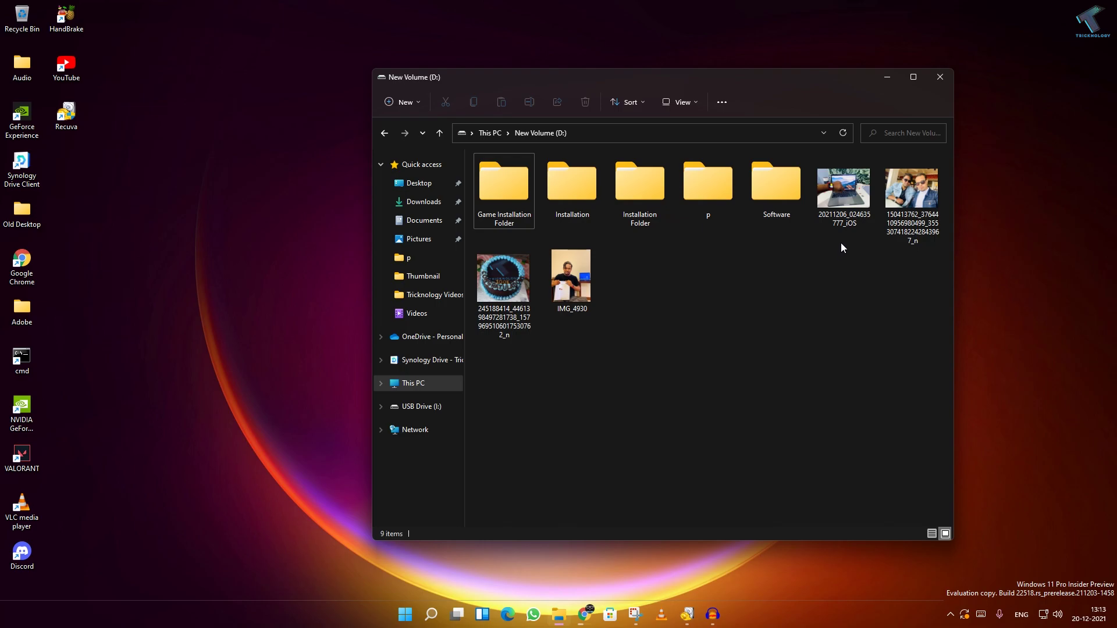
{"action": "left_click_drag", "start_coordinate": [841, 245], "coordinate": [938, 166]}
{"action": "left_click", "coordinate": [865, 244]}
{"action": "left_click", "coordinate": [851, 198]}
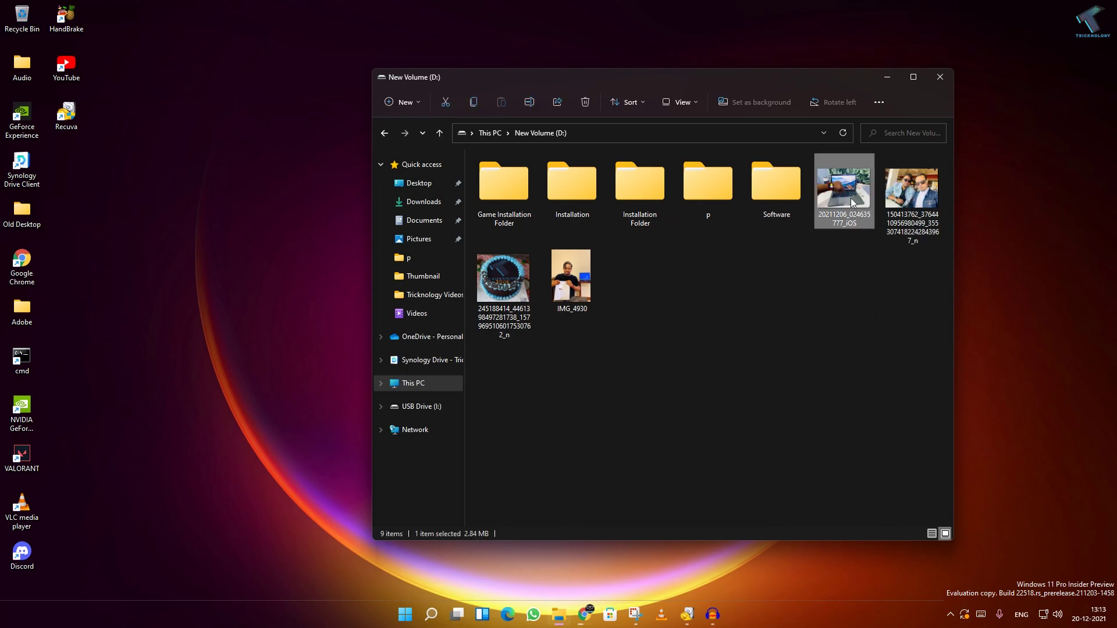
{"action": "left_click", "coordinate": [912, 197], "text": "ctrl"}
{"action": "left_click", "coordinate": [589, 301], "text": "ctrl"}
{"action": "left_click", "coordinate": [505, 284], "text": "ctrl"}
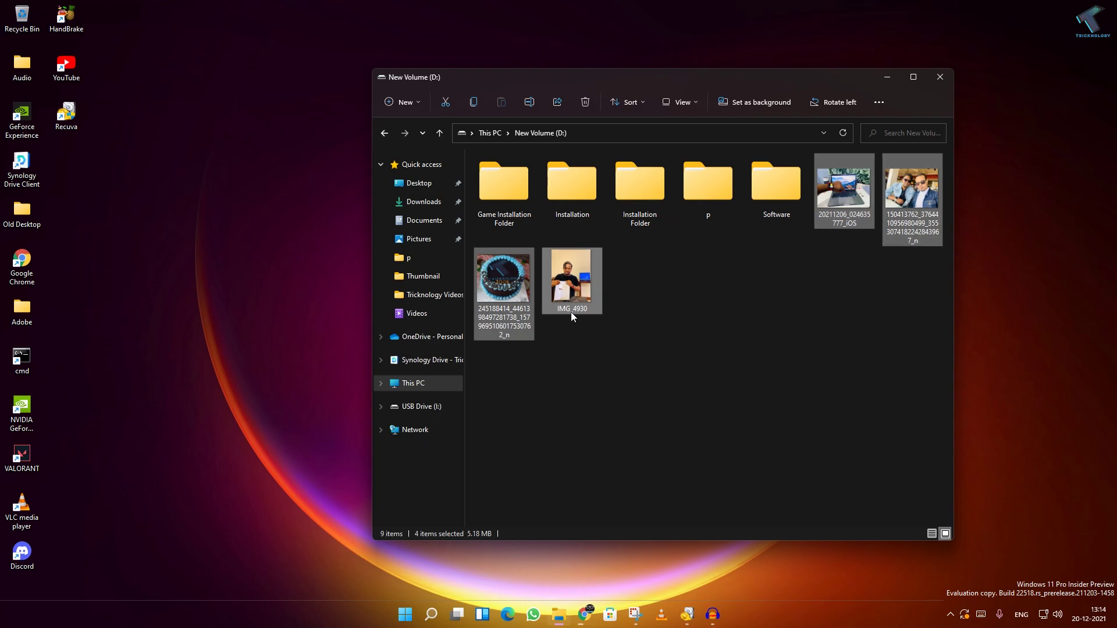
Step: Reopen D:, reselect the four photos and permanently delete them with Shift+Delete
{"action": "left_click", "coordinate": [404, 392]}
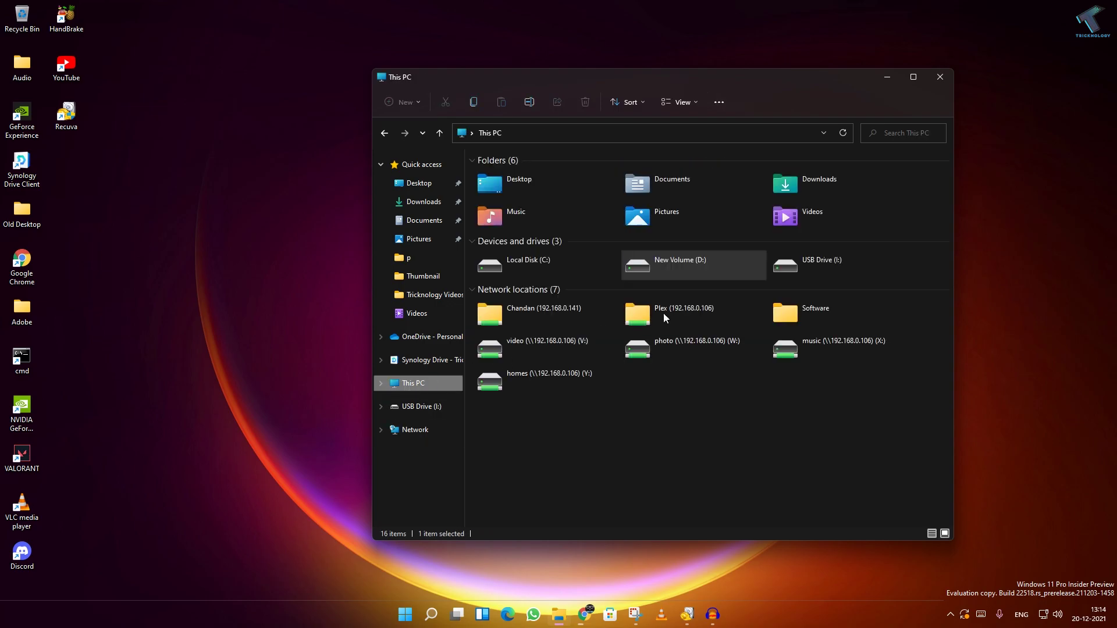
{"action": "double_click", "coordinate": [697, 268]}
{"action": "left_click", "coordinate": [848, 203]}
{"action": "left_click", "coordinate": [578, 295], "text": "shift"}
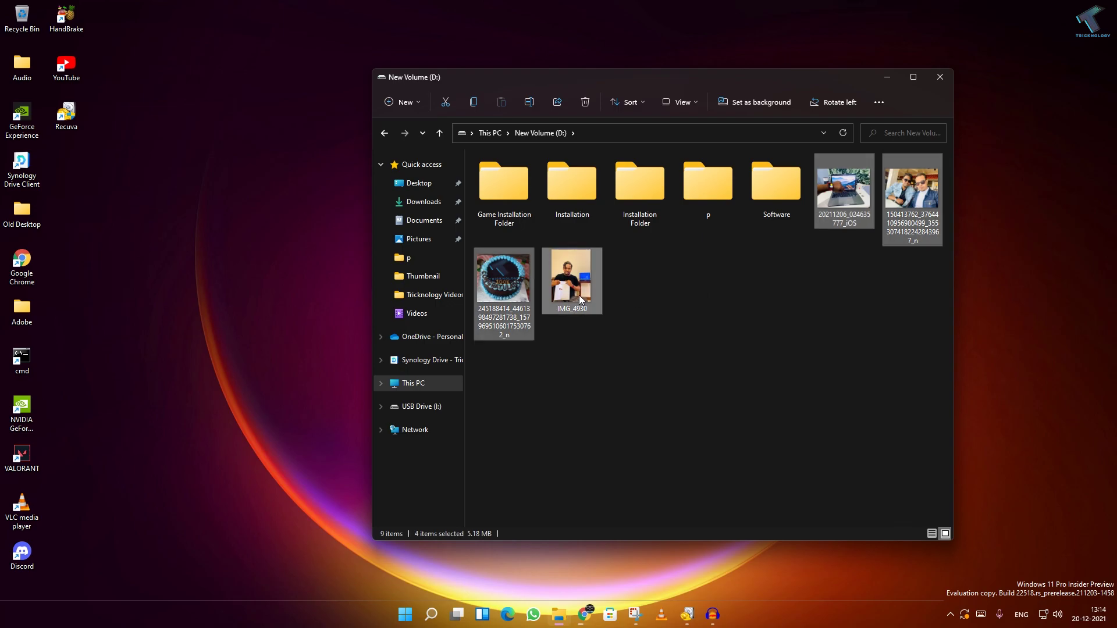
{"action": "key", "text": "shift+Delete"}
{"action": "key", "text": "Return"}
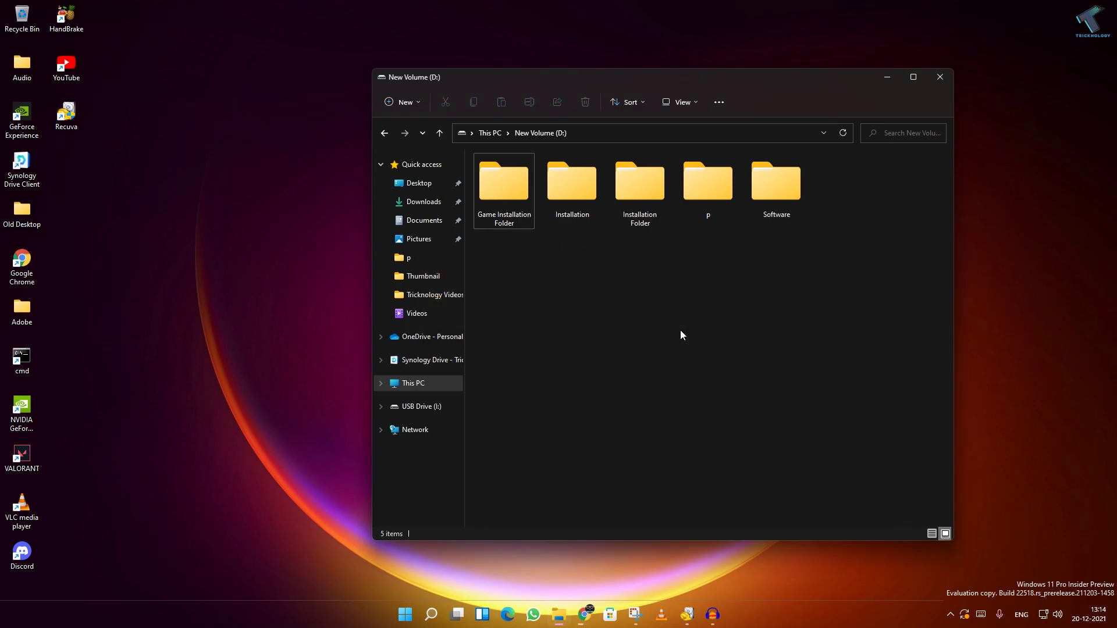
Step: Check that the Recycle Bin is empty and close it
{"action": "double_click", "coordinate": [22, 18]}
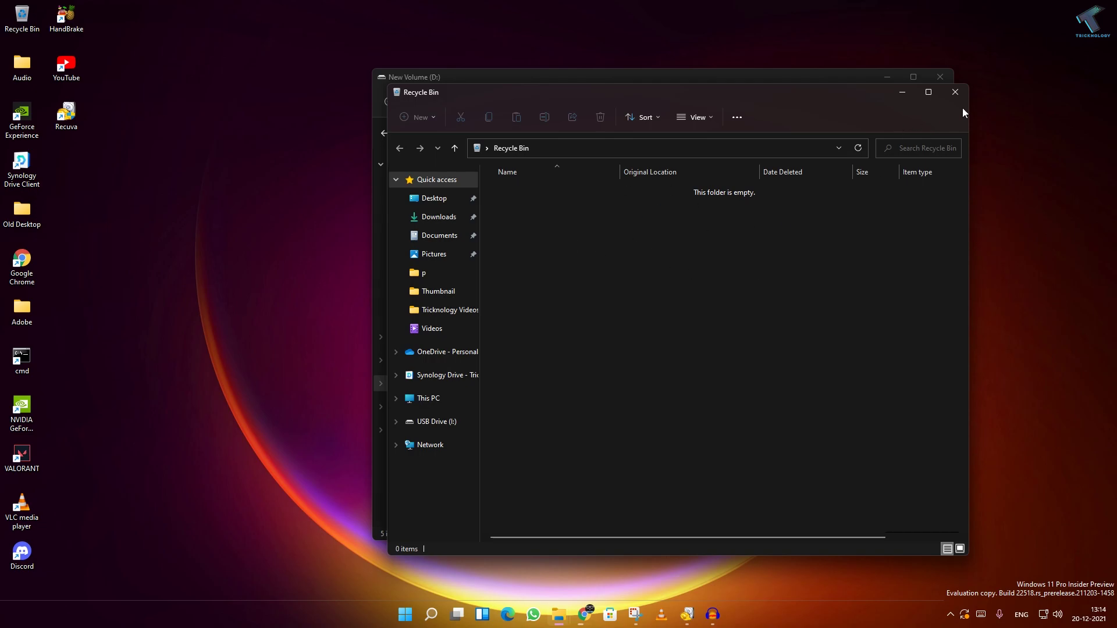
{"action": "left_click", "coordinate": [954, 92]}
Step: Close the D: window, restart Recuva and allow it to run
{"action": "left_click", "coordinate": [898, 65]}
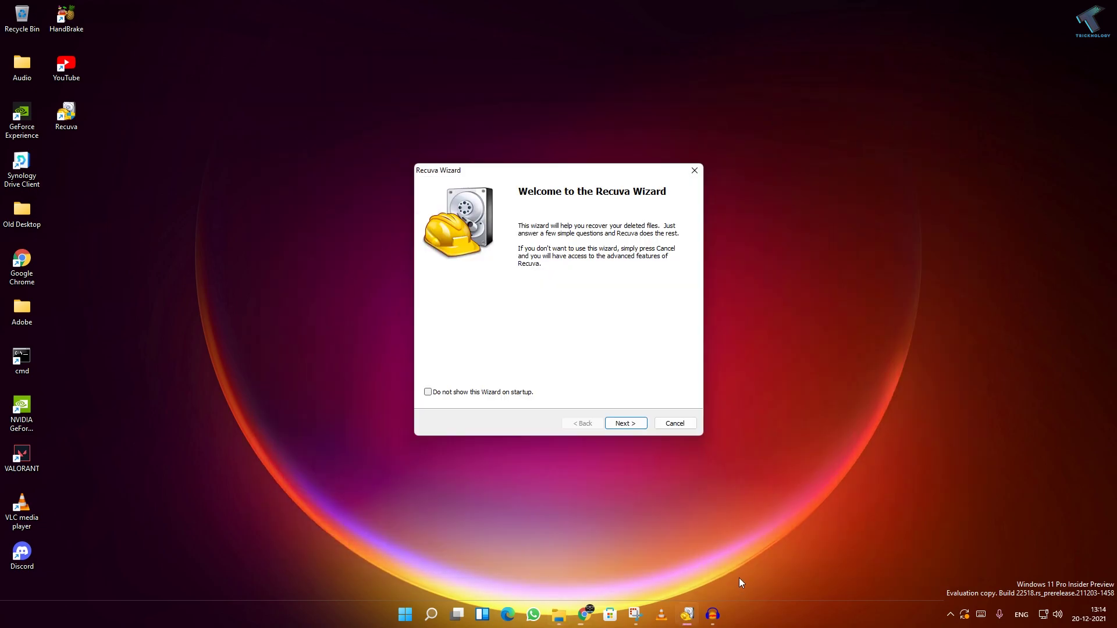
{"action": "left_click", "coordinate": [694, 170]}
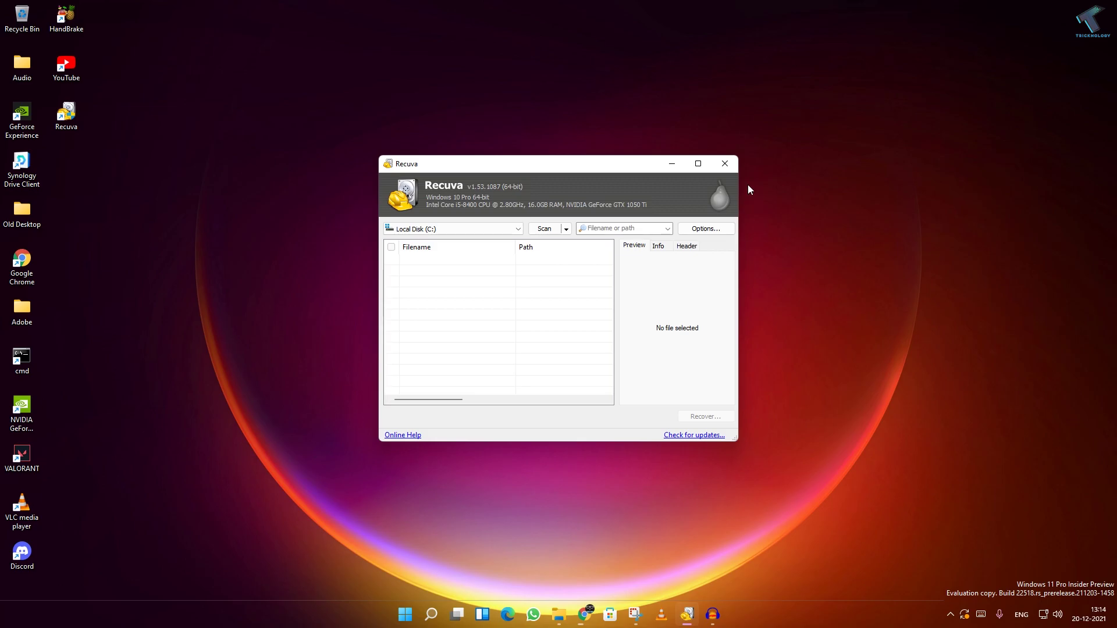
{"action": "left_click", "coordinate": [724, 163]}
{"action": "left_click", "coordinate": [687, 614]}
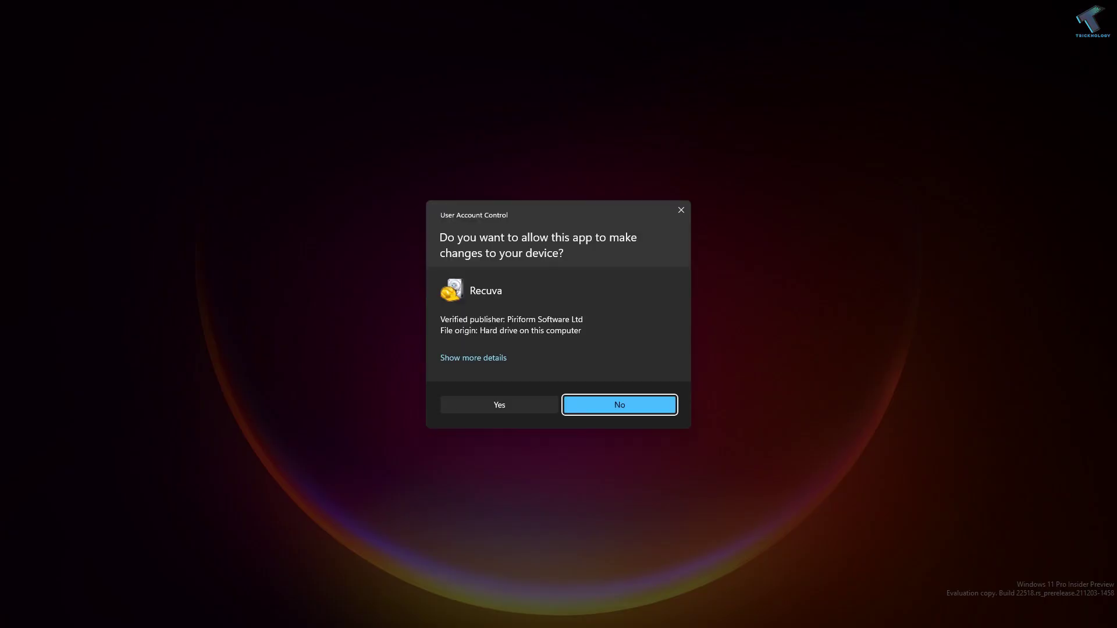
{"action": "left_click", "coordinate": [488, 399]}
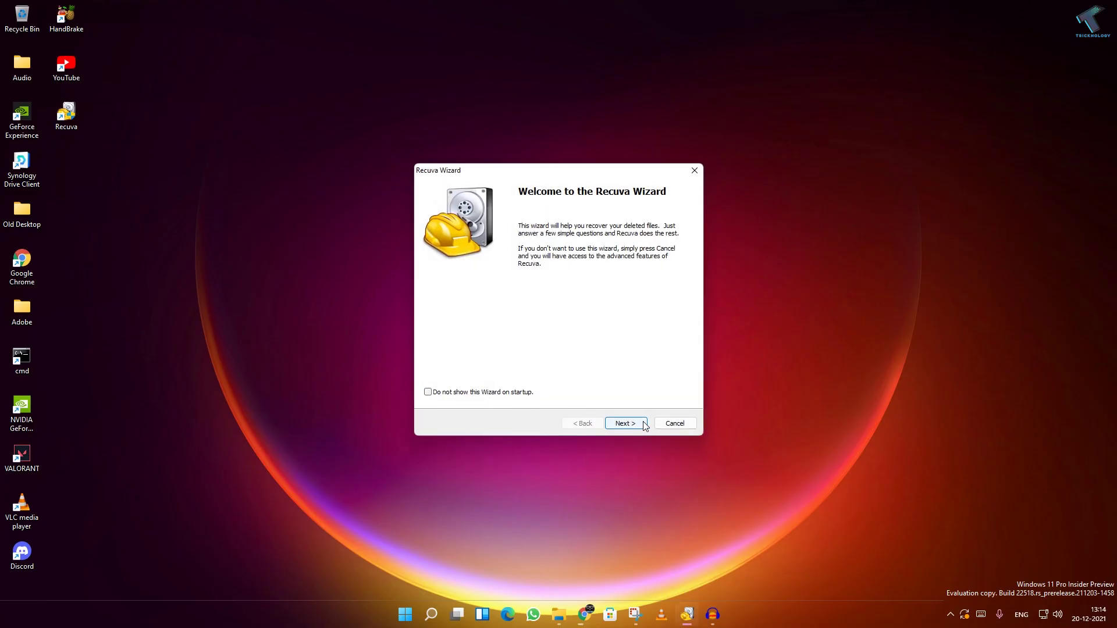
Step: Advance the wizard to the file type page and choose Pictures
{"action": "left_click", "coordinate": [644, 425]}
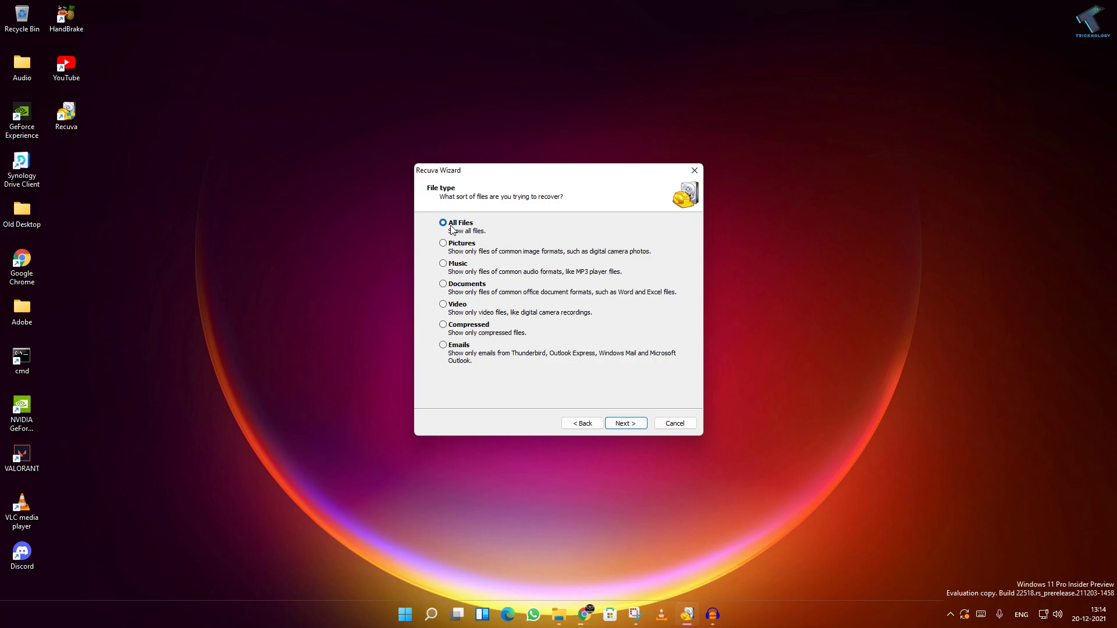
{"action": "left_click", "coordinate": [450, 250]}
Step: Set the search location to a specific folder, New Volume (D:), and continue to the final page
{"action": "left_click", "coordinate": [641, 430]}
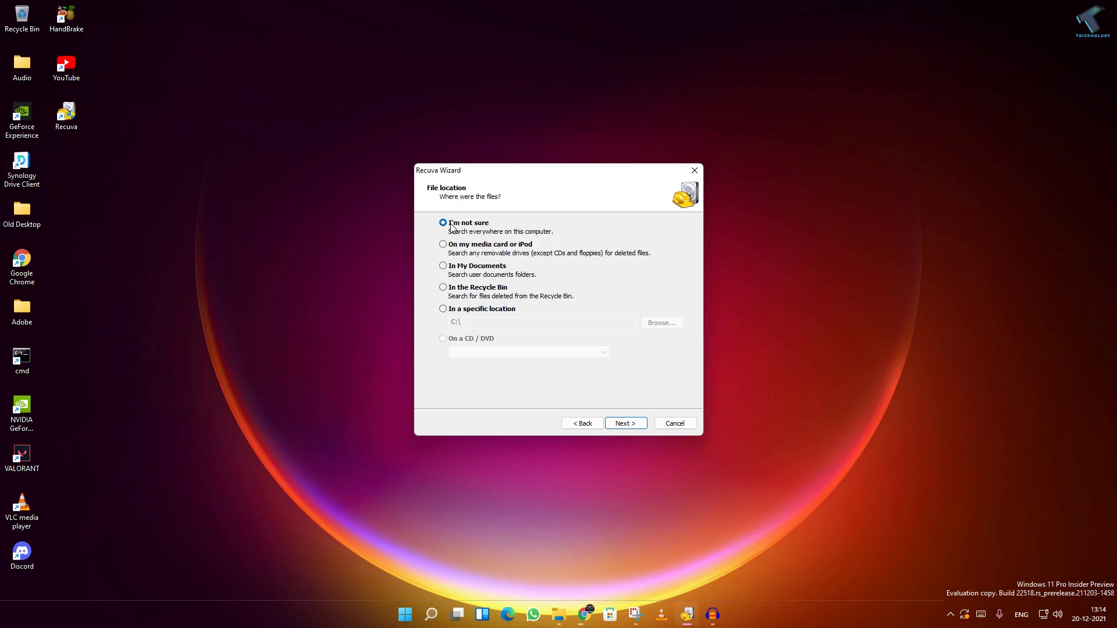
{"action": "left_click", "coordinate": [471, 309]}
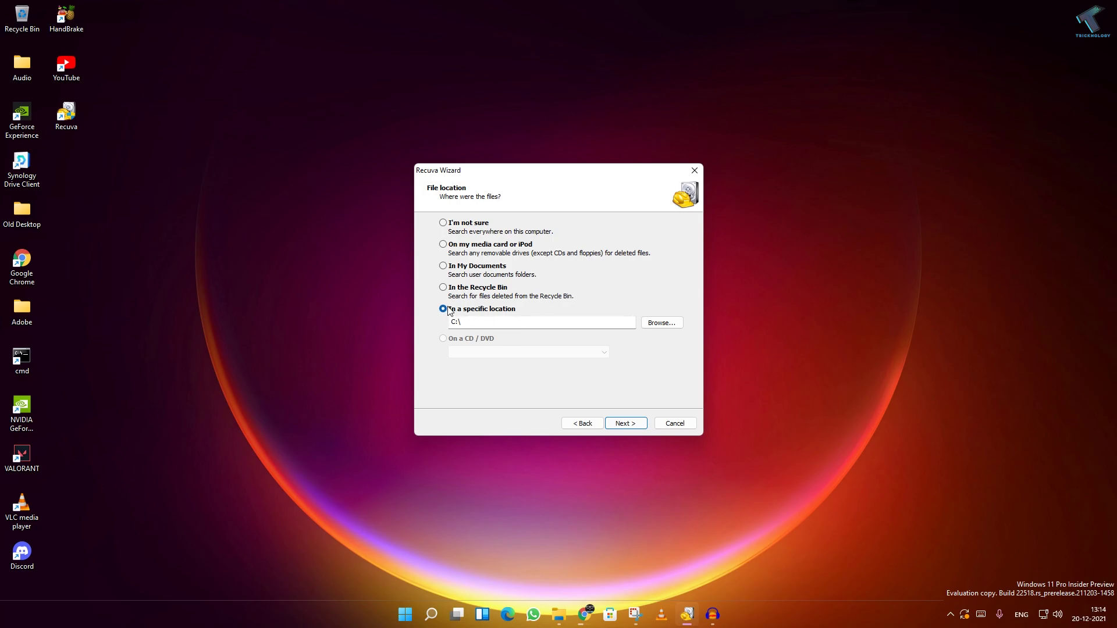
{"action": "left_click", "coordinate": [660, 323]}
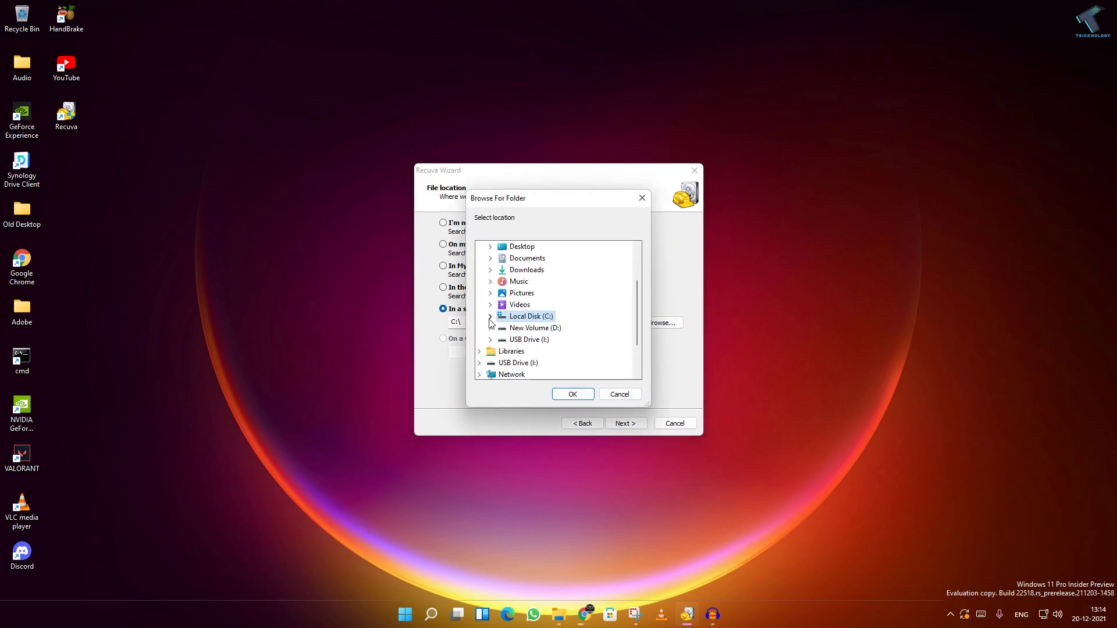
{"action": "left_click", "coordinate": [553, 328]}
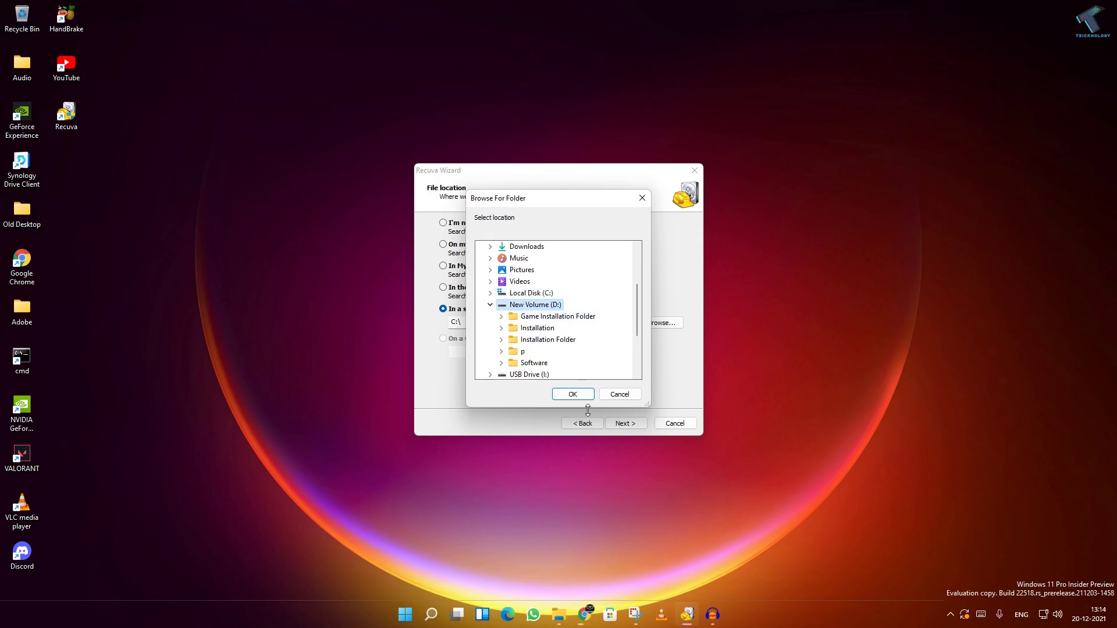
{"action": "key", "text": "Return"}
{"action": "left_click", "coordinate": [622, 423]}
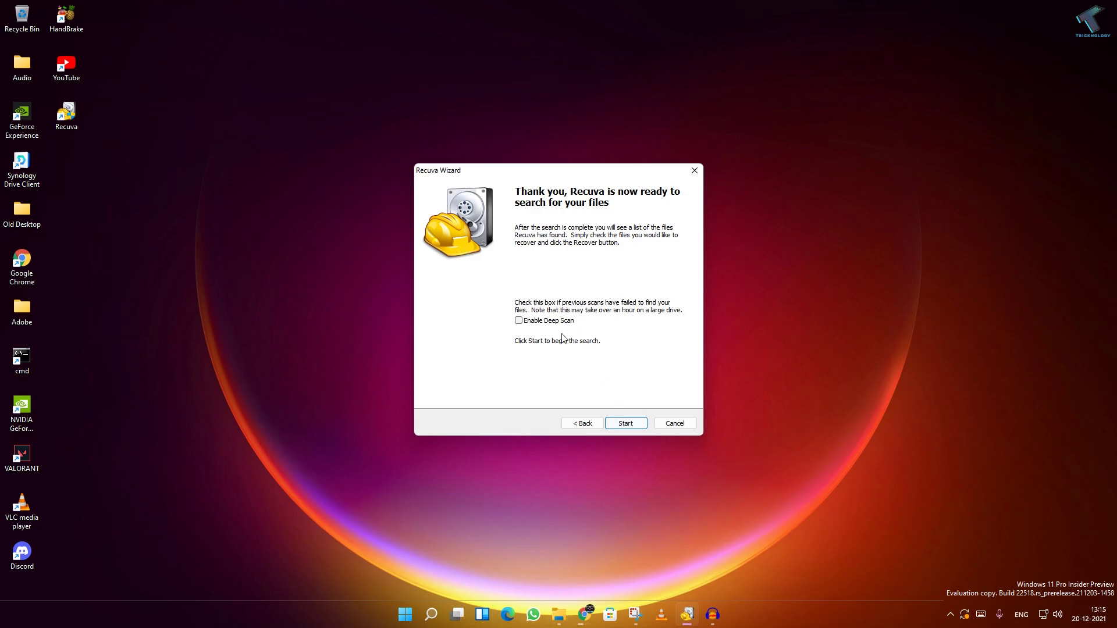
Step: Leave Deep Scan off after toggling it and start the scan of D: for deleted pictures
{"action": "left_click", "coordinate": [530, 323]}
{"action": "left_click", "coordinate": [550, 326]}
{"action": "left_click", "coordinate": [534, 326]}
{"action": "left_click", "coordinate": [524, 322]}
{"action": "left_click", "coordinate": [619, 425]}
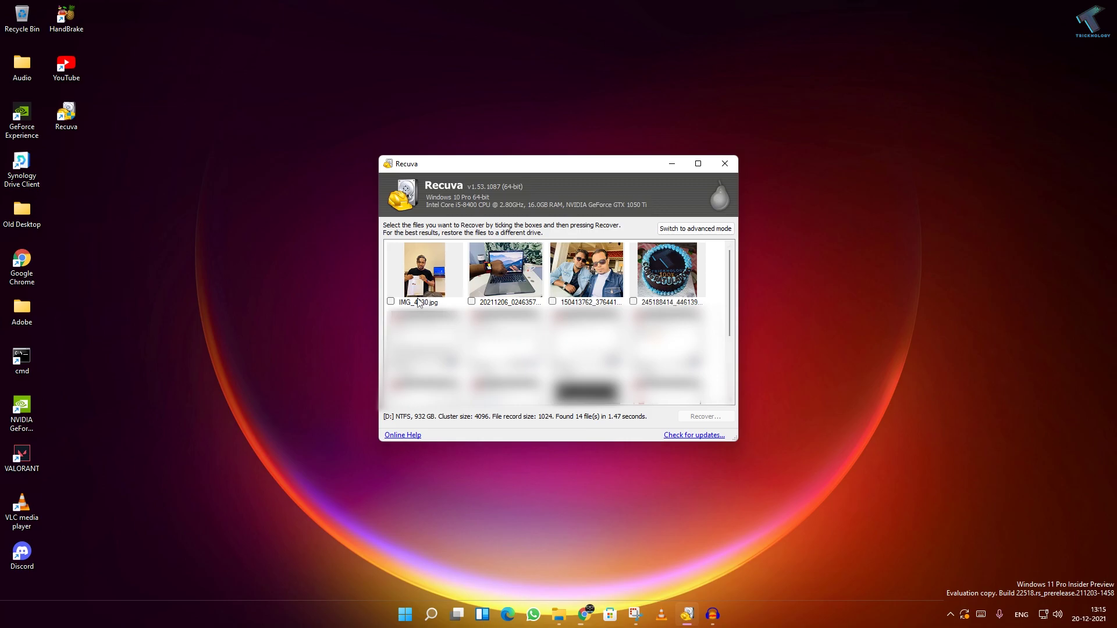
Step: Tick IMG_4930, the 20211206 photo, 150413762 and 245188414 for recovery
{"action": "left_click", "coordinate": [395, 302]}
{"action": "left_click", "coordinate": [472, 301]}
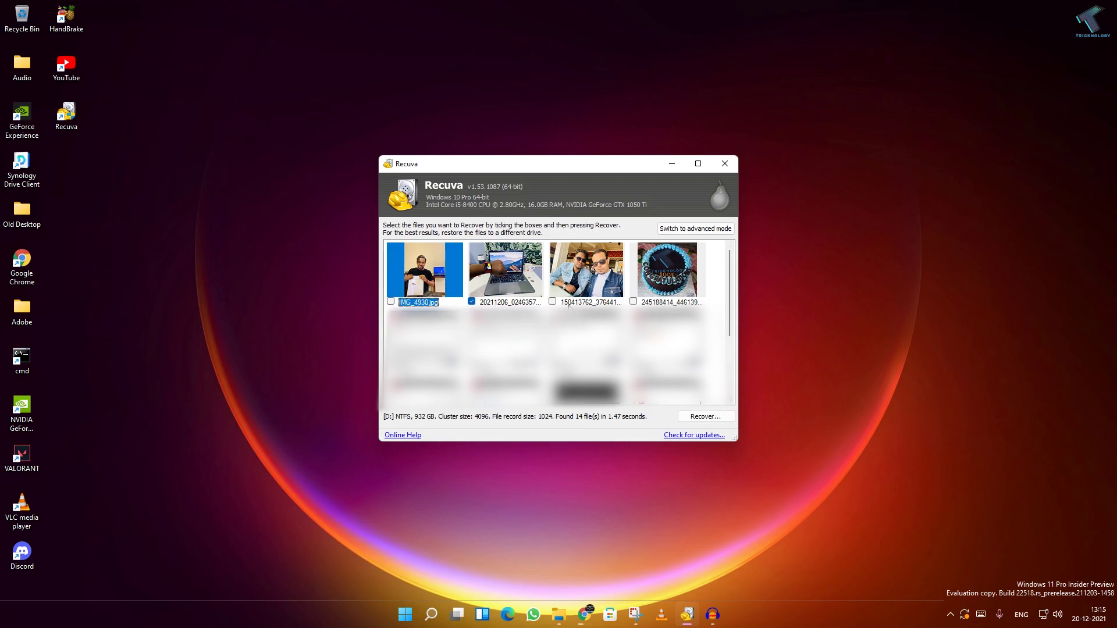
{"action": "left_click", "coordinate": [562, 305]}
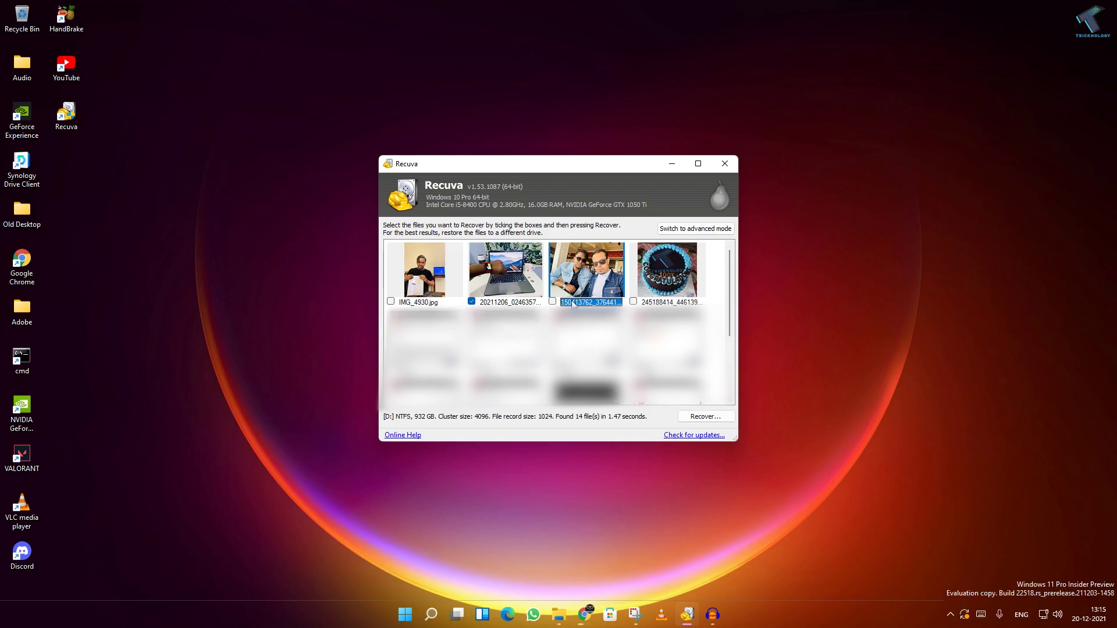
{"action": "left_click", "coordinate": [640, 302]}
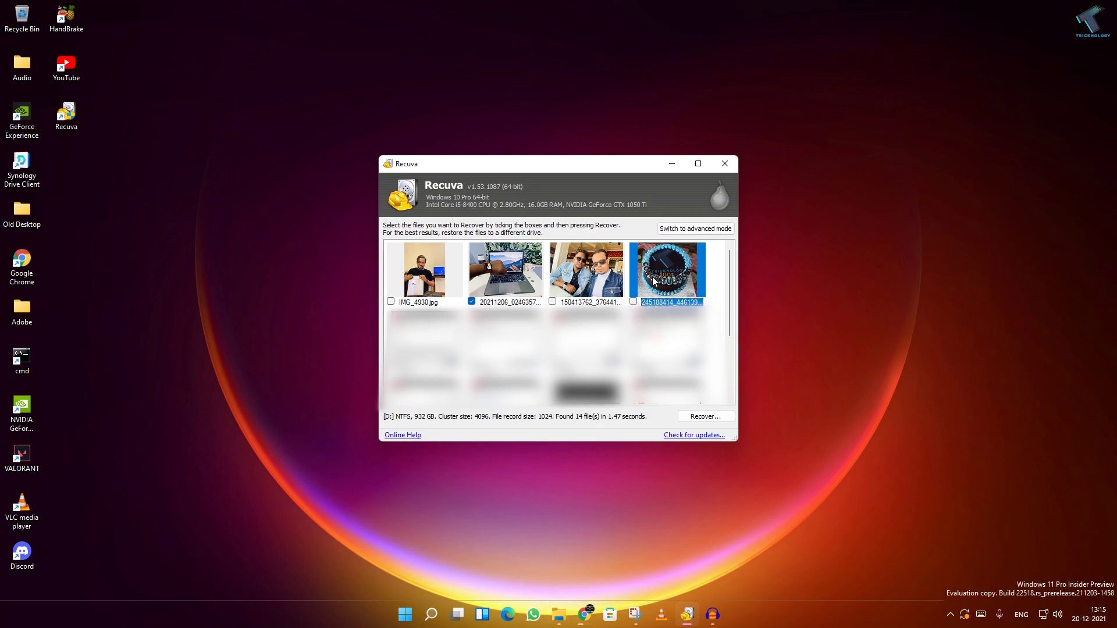
{"action": "left_click", "coordinate": [553, 303]}
{"action": "left_click", "coordinate": [402, 300]}
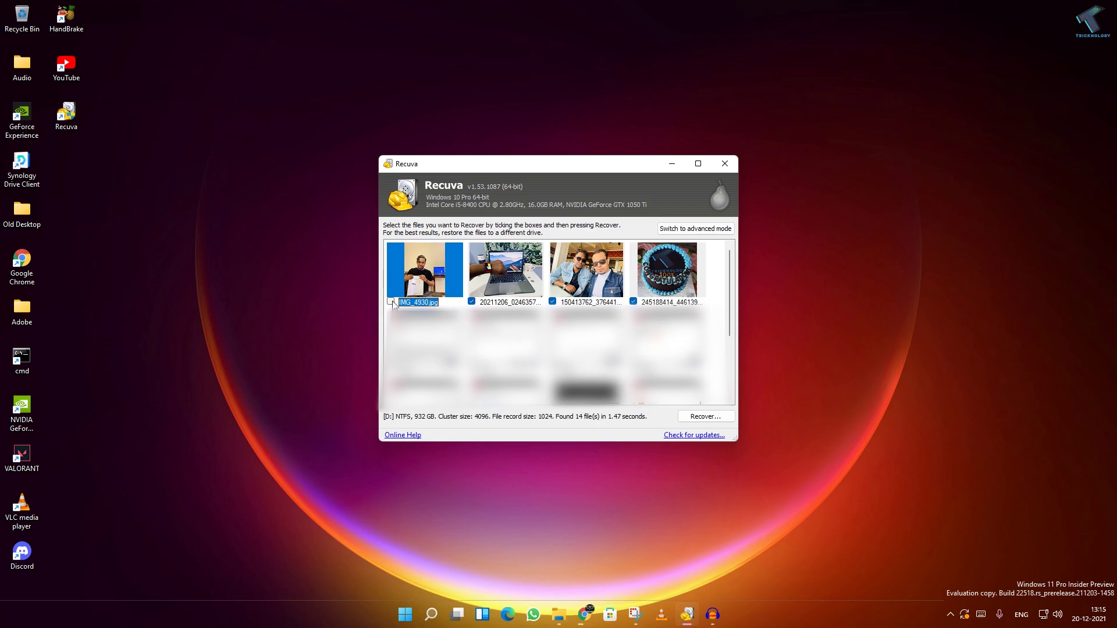
Step: Recover the four ticked photos to the Desktop folder
{"action": "left_click", "coordinate": [702, 416]}
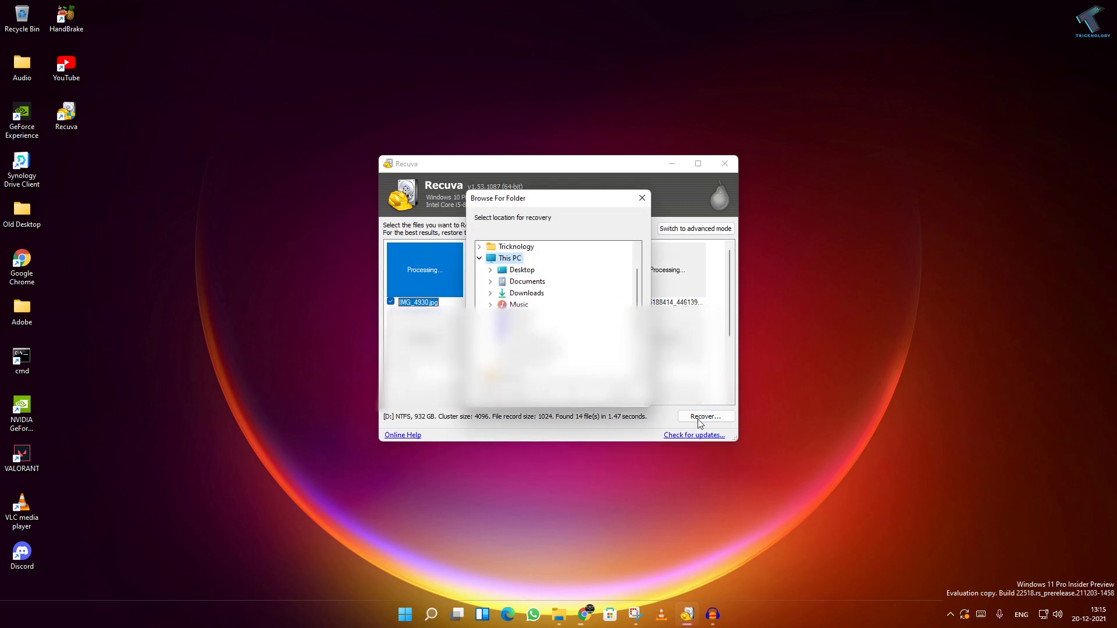
{"action": "scroll", "coordinate": [611, 289], "scroll_direction": "up", "scroll_amount": 3}
{"action": "scroll", "coordinate": [588, 300], "scroll_direction": "down", "scroll_amount": 1}
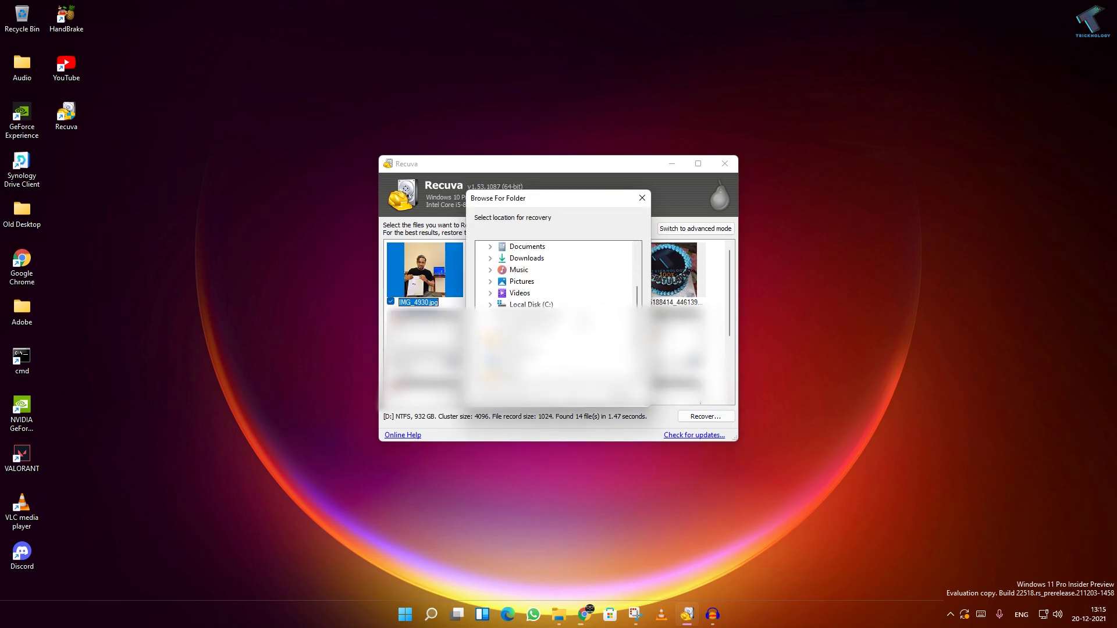
{"action": "scroll", "coordinate": [541, 274], "scroll_direction": "up", "scroll_amount": 3}
{"action": "key", "text": "Down"}
{"action": "key", "text": "Right"}
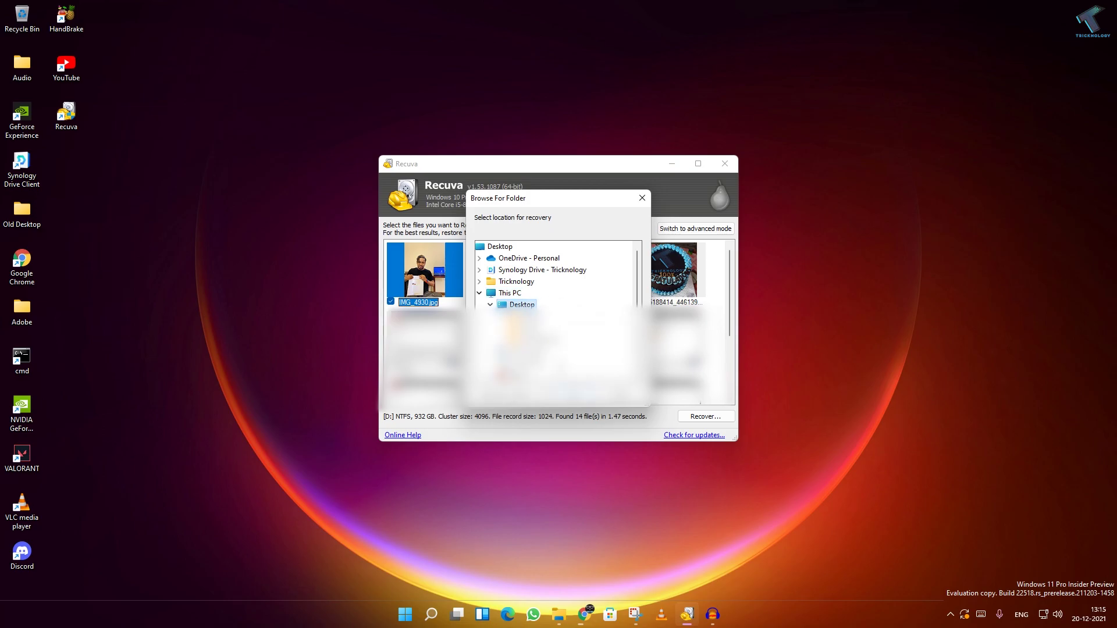
{"action": "key", "text": "Return"}
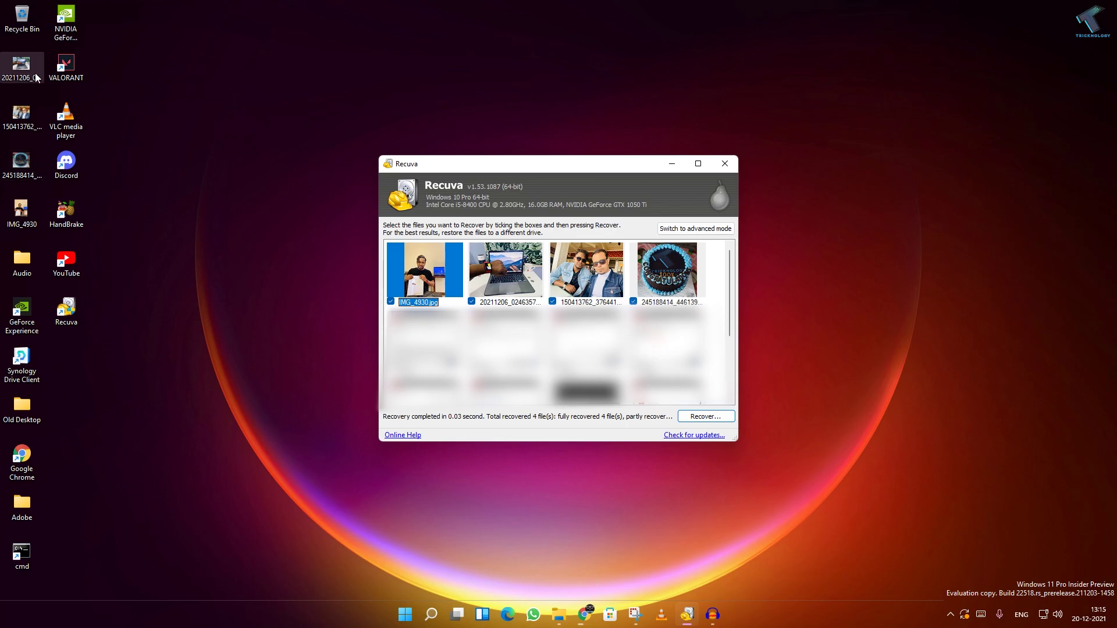
{"action": "left_click", "coordinate": [20, 67]}
{"action": "double_click", "coordinate": [19, 67]}
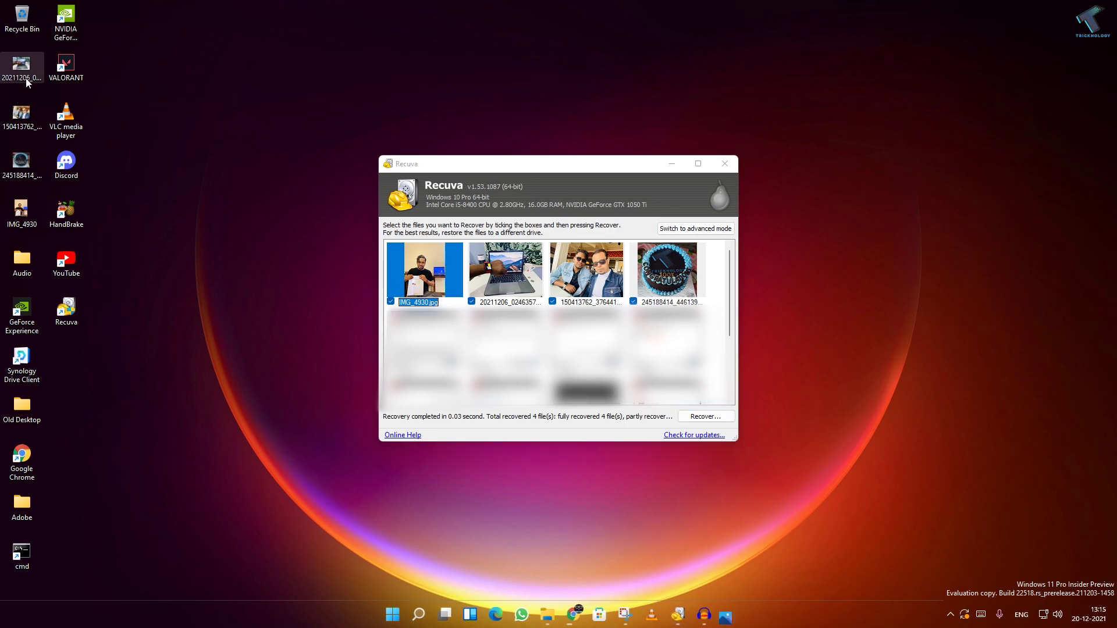
{"action": "left_click", "coordinate": [949, 303]}
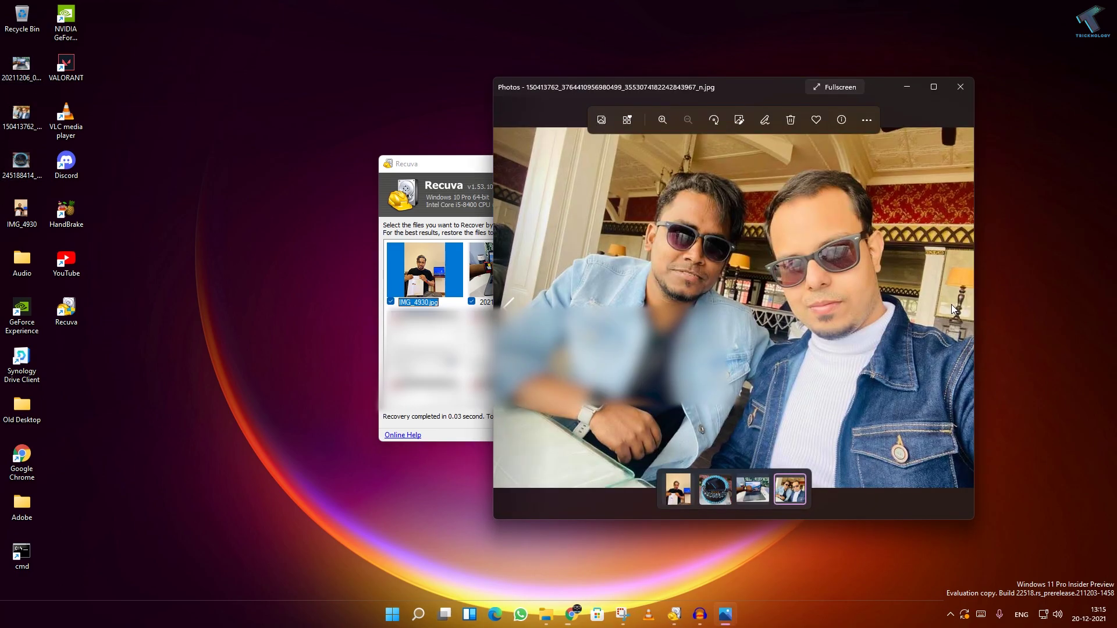
{"action": "left_click", "coordinate": [511, 304]}
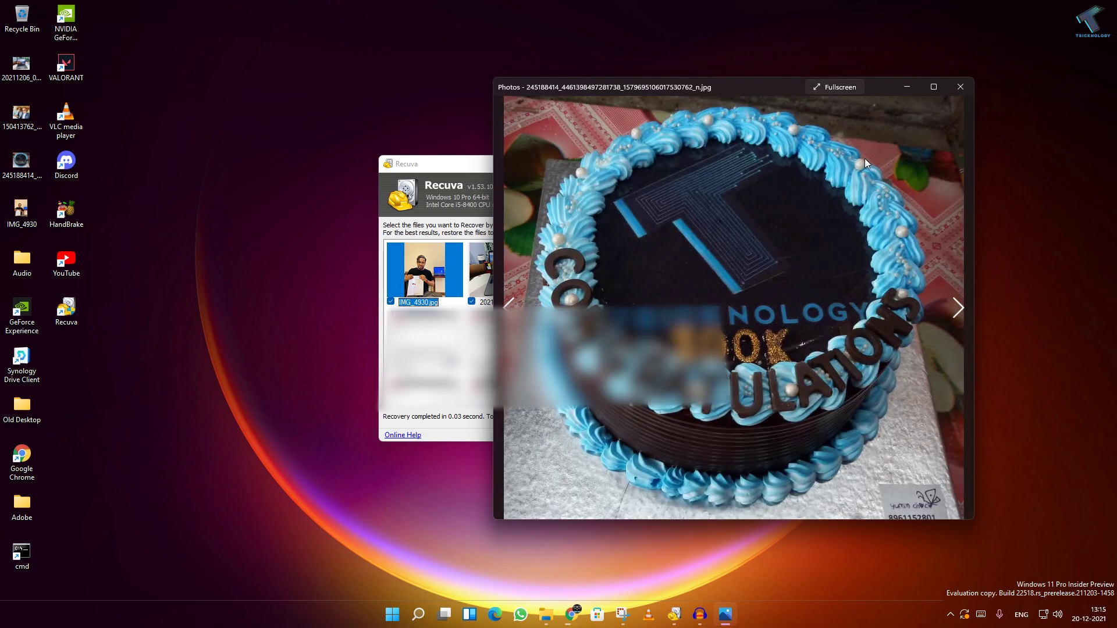
{"action": "left_click", "coordinate": [957, 87]}
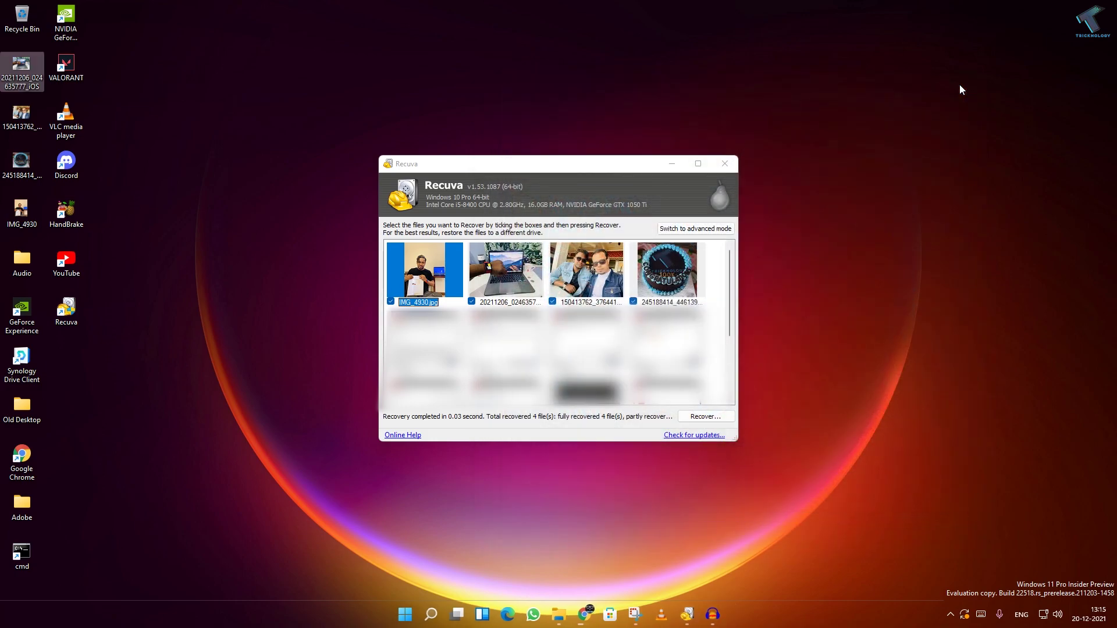